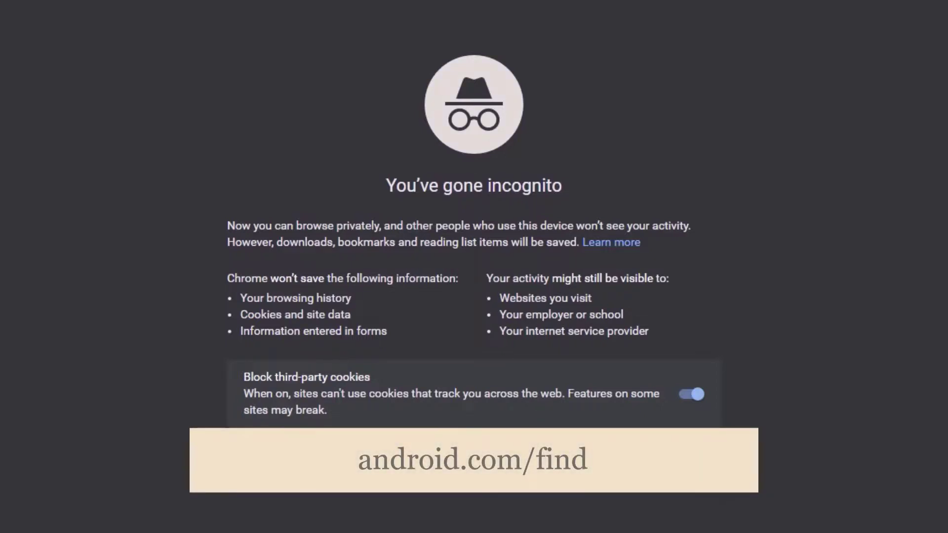
Step: Load android.com/find from Chrome's address bar
key("ctrl+l")
type("android")
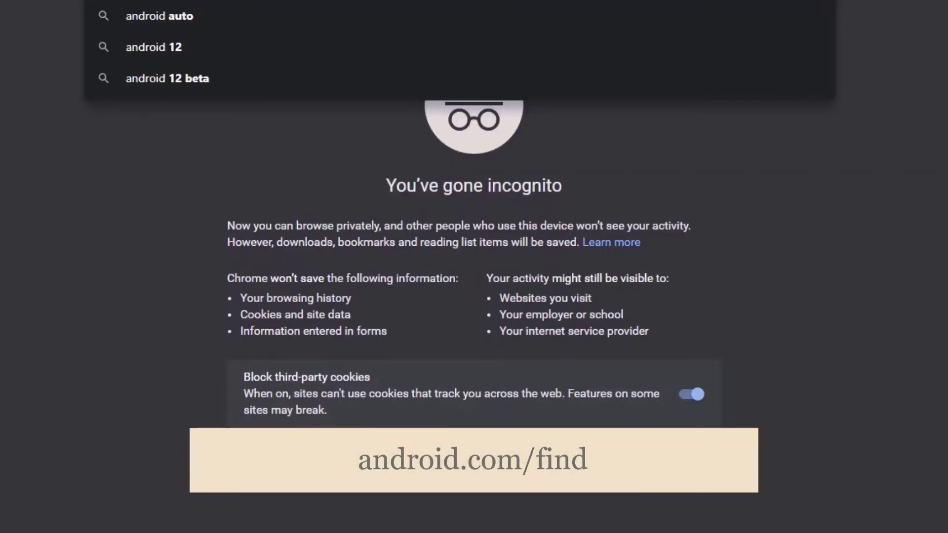
type(".com")
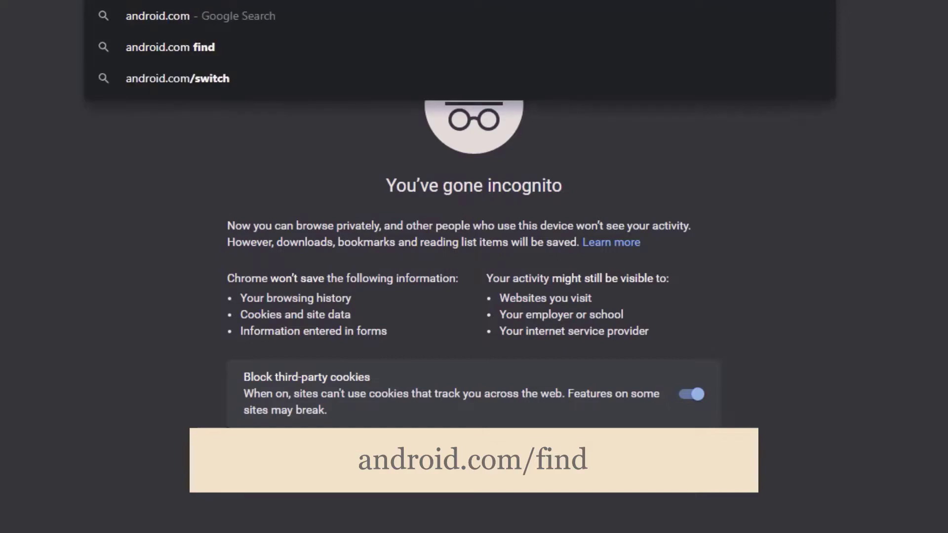
type("/find")
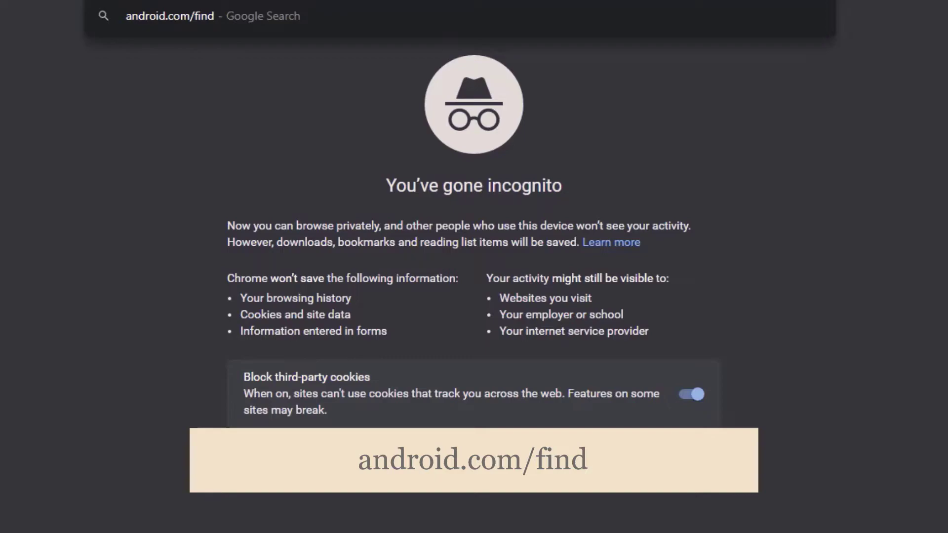
key("Return")
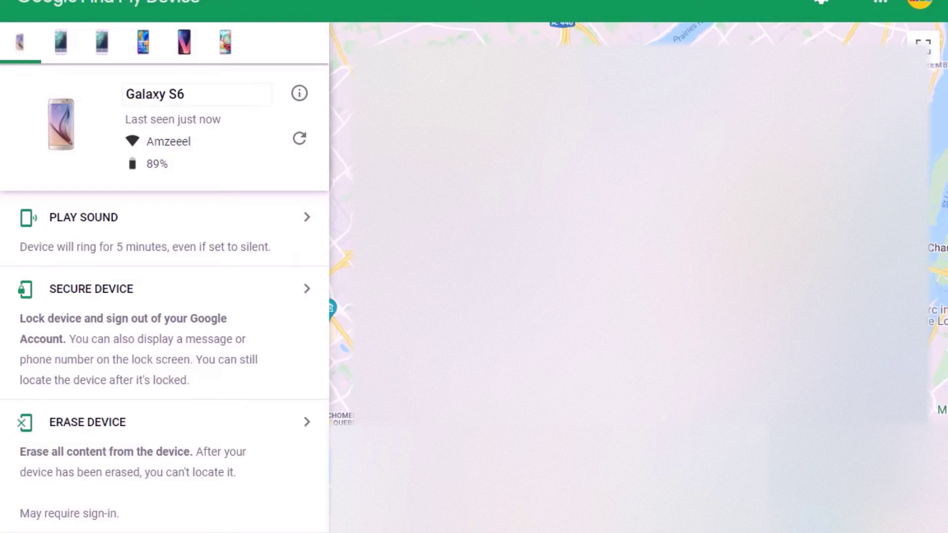
Step: Highlight the Galaxy S6's name, last-seen status and Wi-Fi network, then refresh its details
left_click_drag(185, 95, 124, 94)
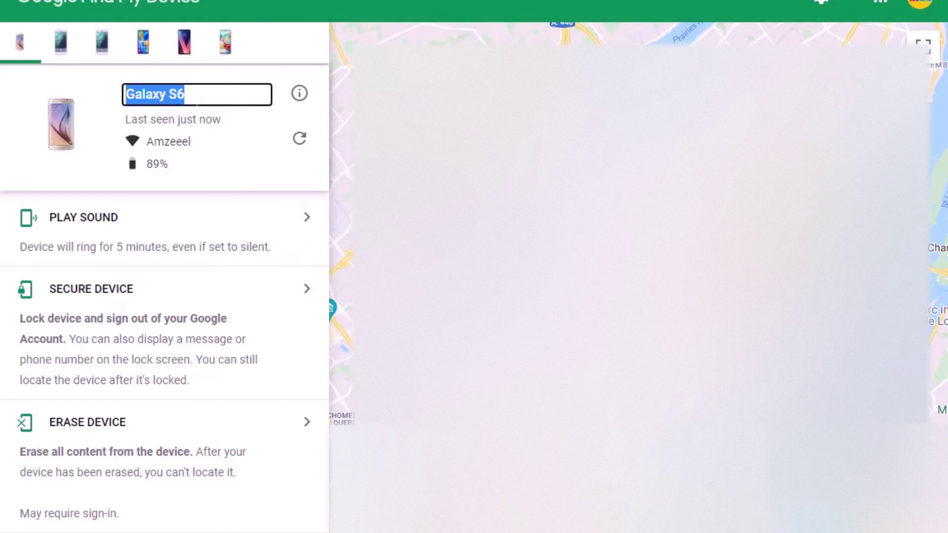
left_click_drag(226, 121, 119, 119)
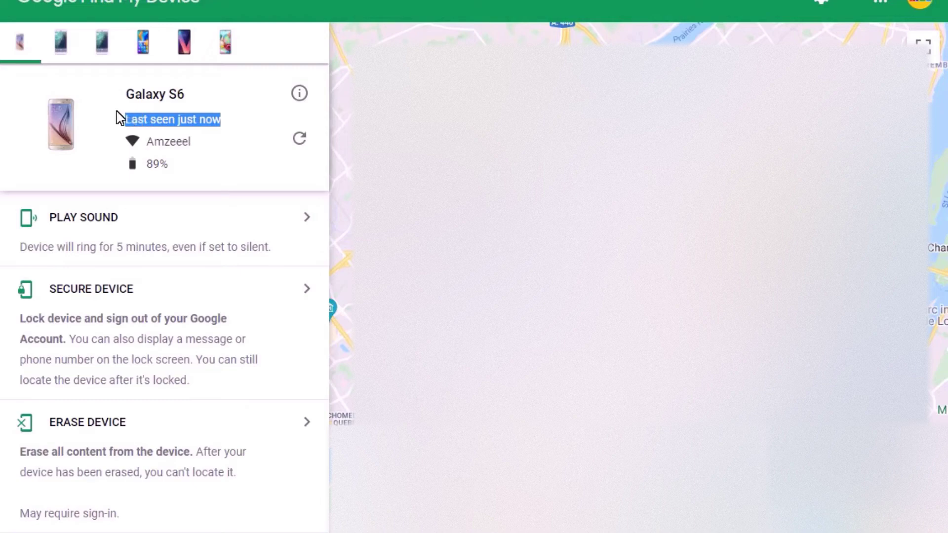
left_click_drag(192, 142, 146, 142)
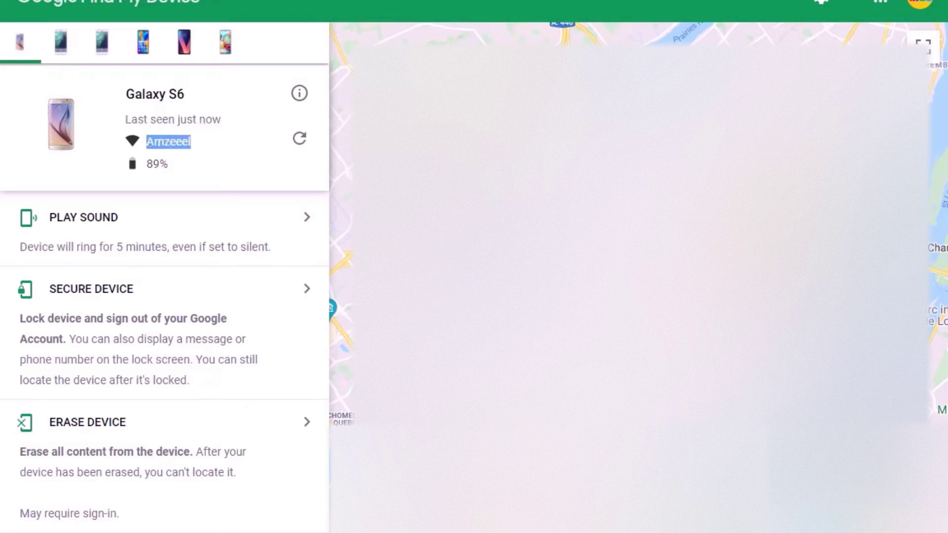
left_click_drag(218, 121, 125, 120)
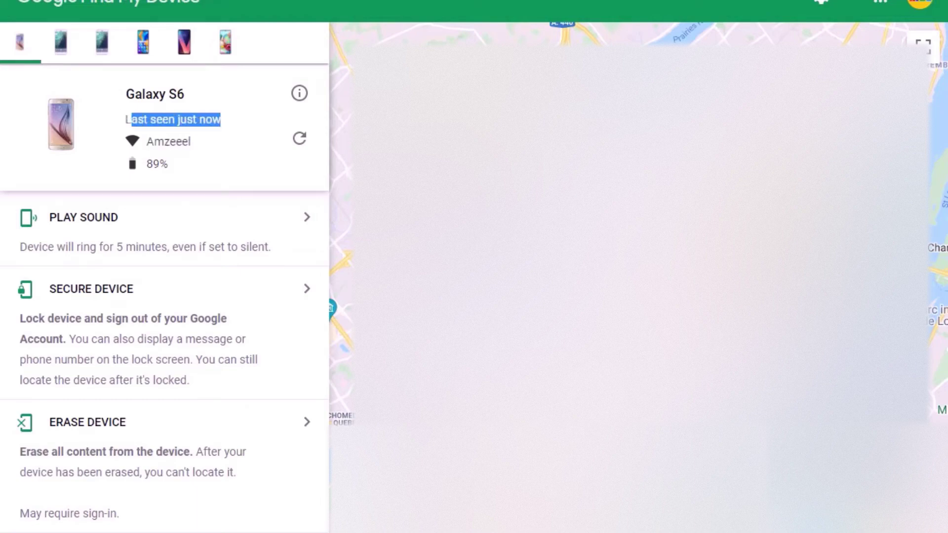
left_click(126, 120)
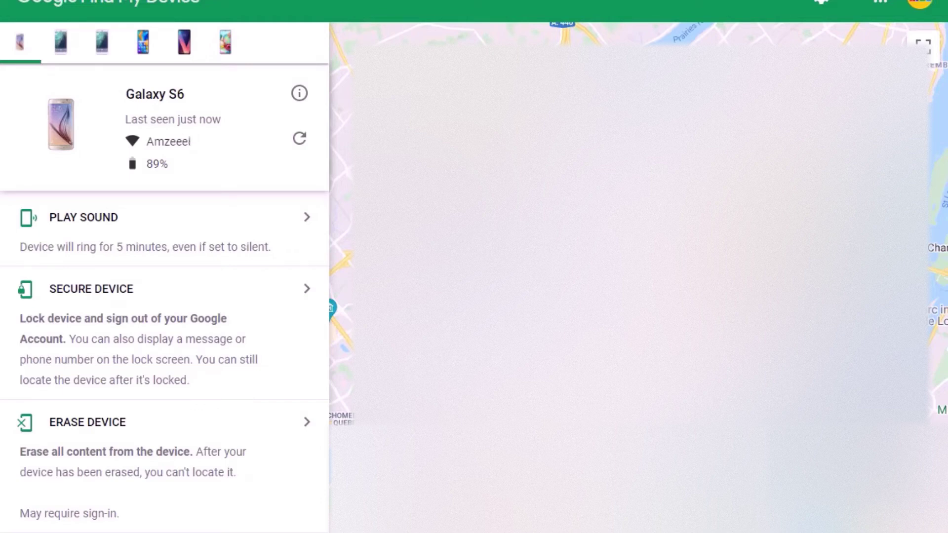
triple_click(152, 124)
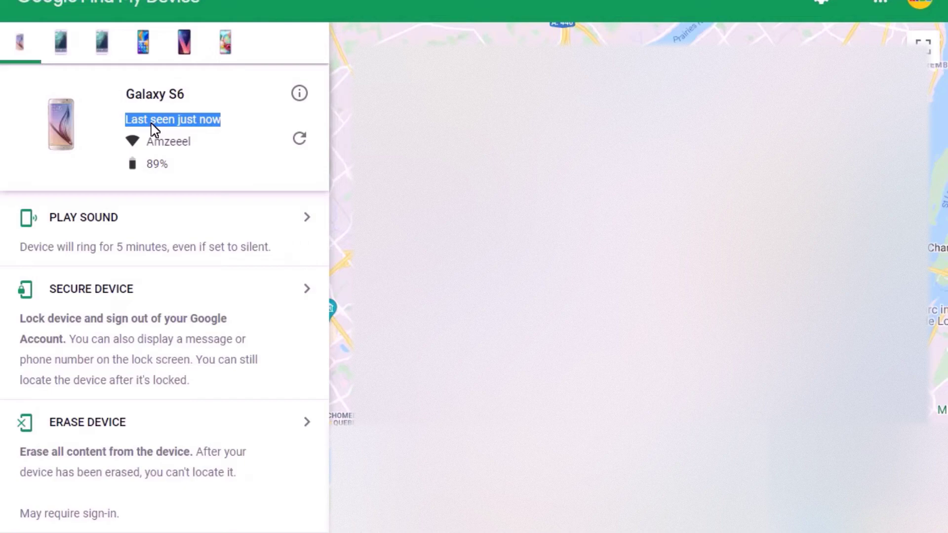
left_click_drag(190, 142, 146, 164)
left_click(295, 140)
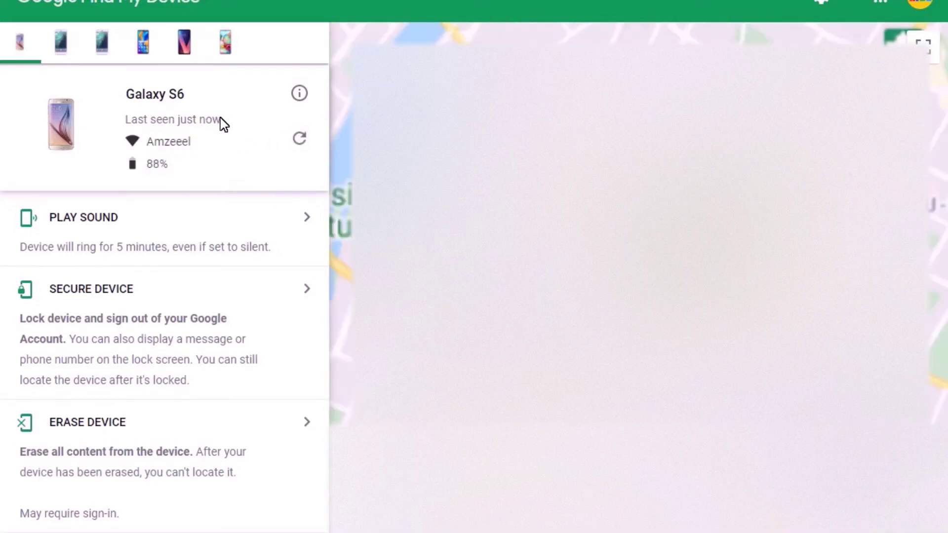
Step: Refresh the Galaxy S6's details once more so the map recenters on it
left_click(300, 140)
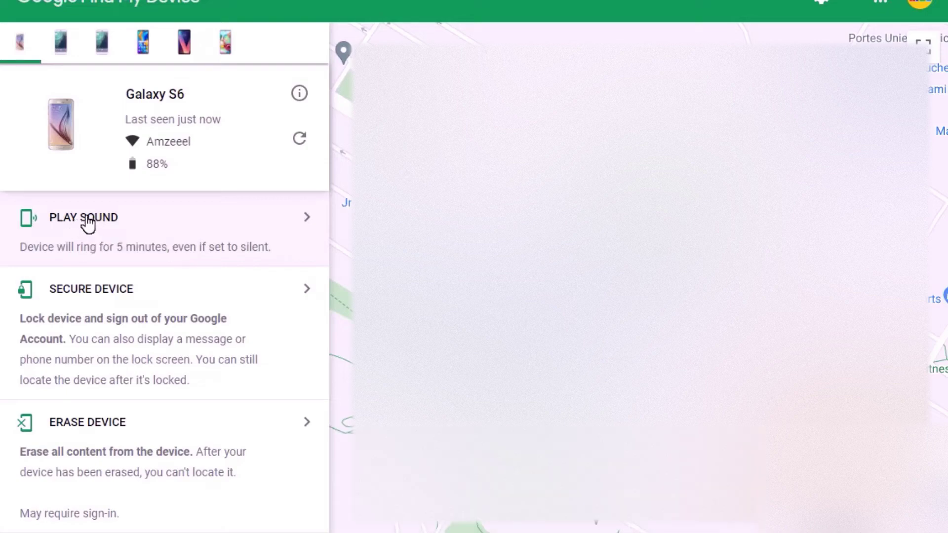
Step: Ring the Galaxy S6, stop the ringing, then go to its Secure Device options
left_click(88, 223)
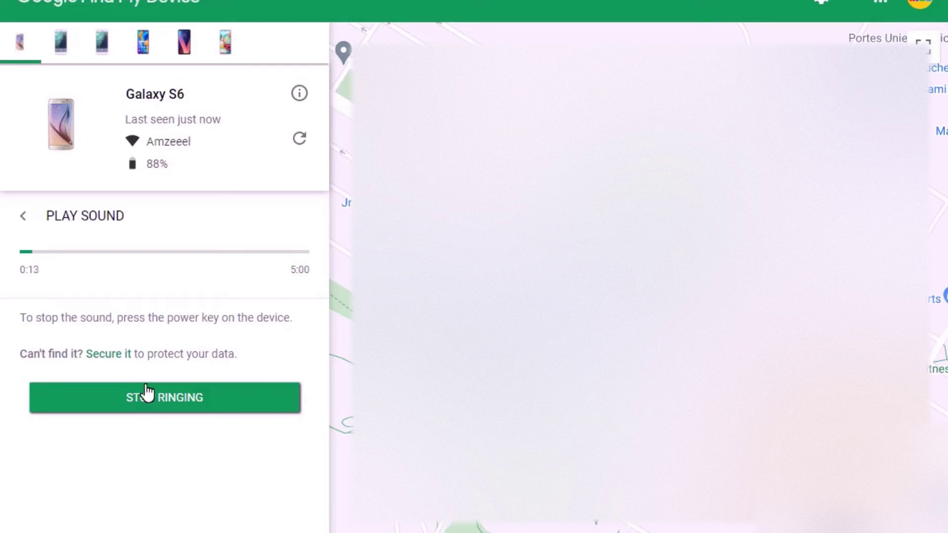
left_click(111, 398)
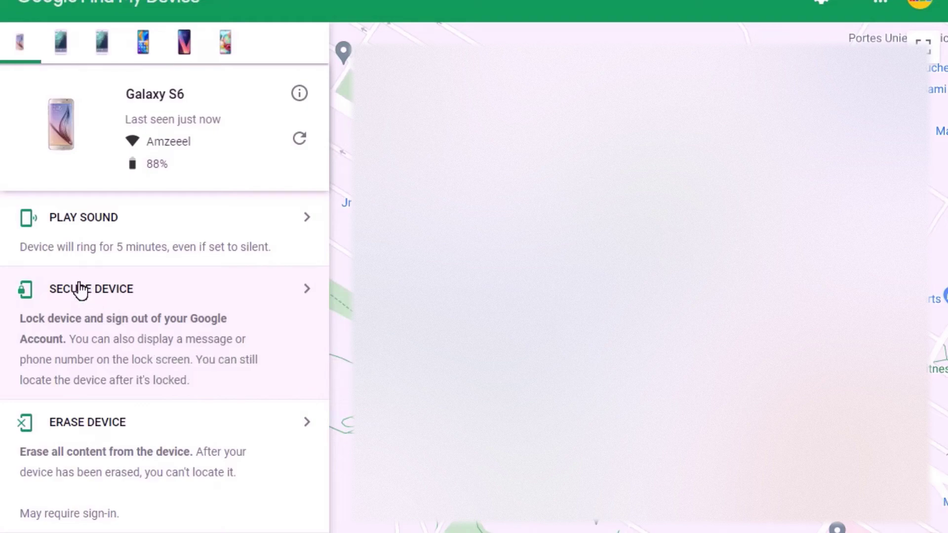
left_click(78, 290)
Step: Type the recovery message 'Plz return the phone to' followed by the return street address
left_click(152, 362)
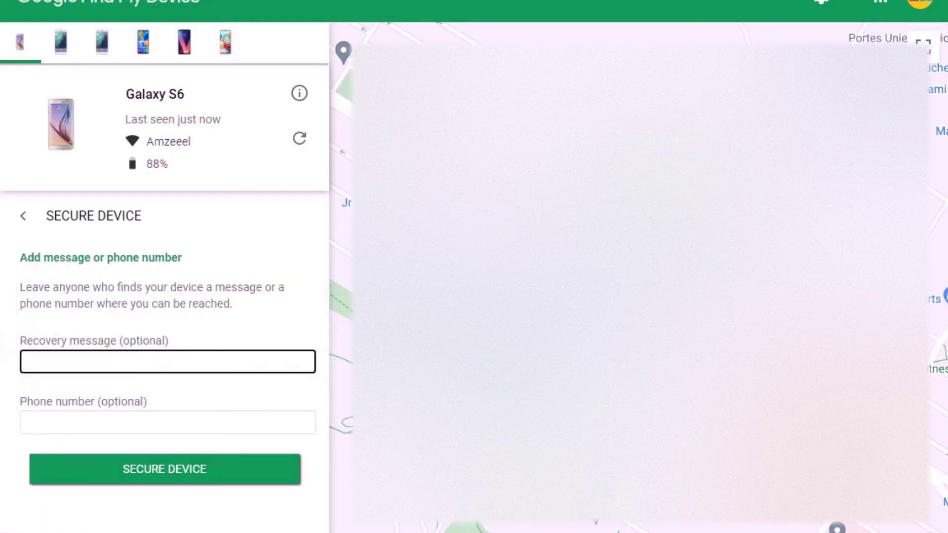
left_click(148, 423)
left_click(144, 363)
type("Plz return the pho")
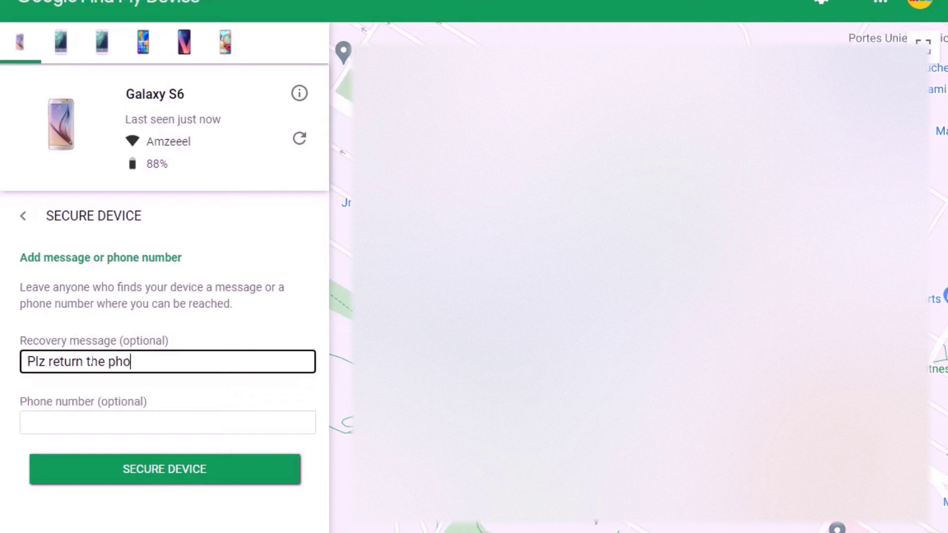
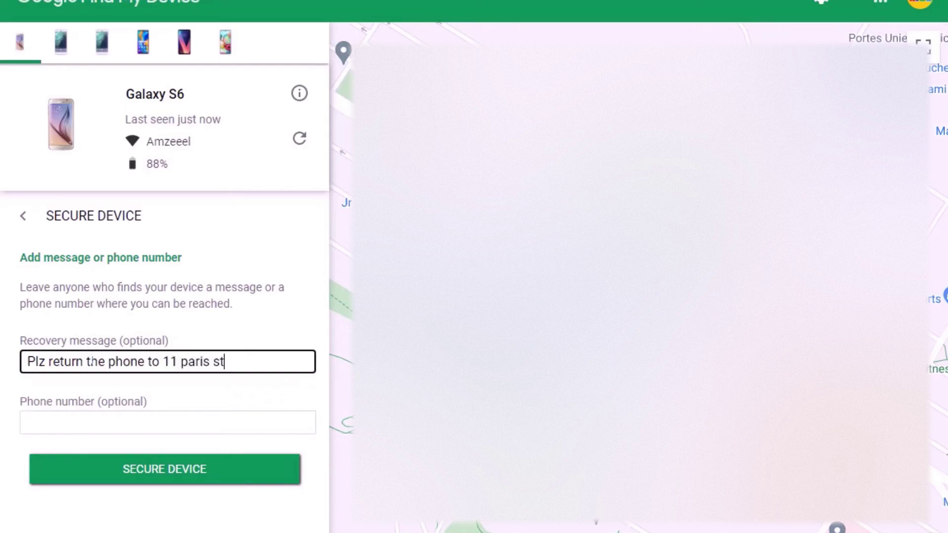
Step: Paste the contact phone number, check the message and number, and submit Secure Device
left_click(42, 423)
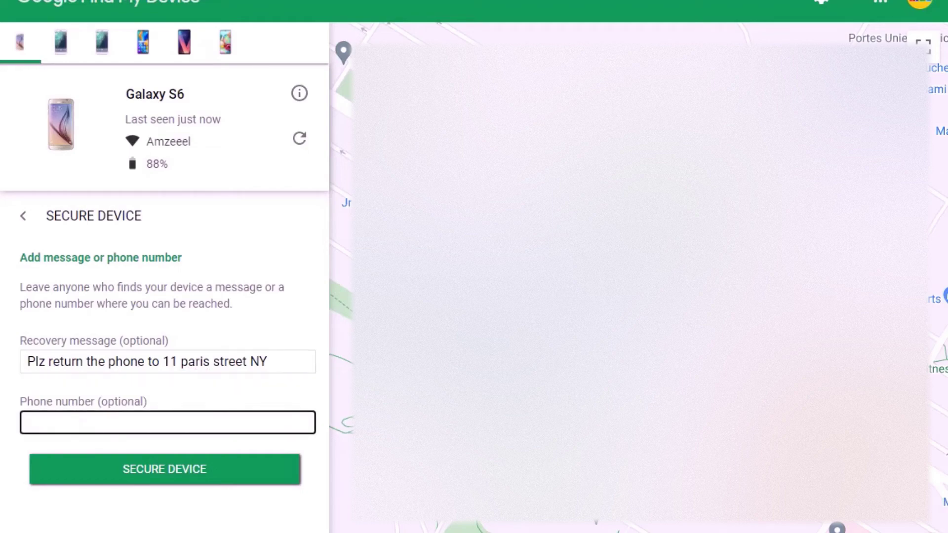
key("ctrl+v")
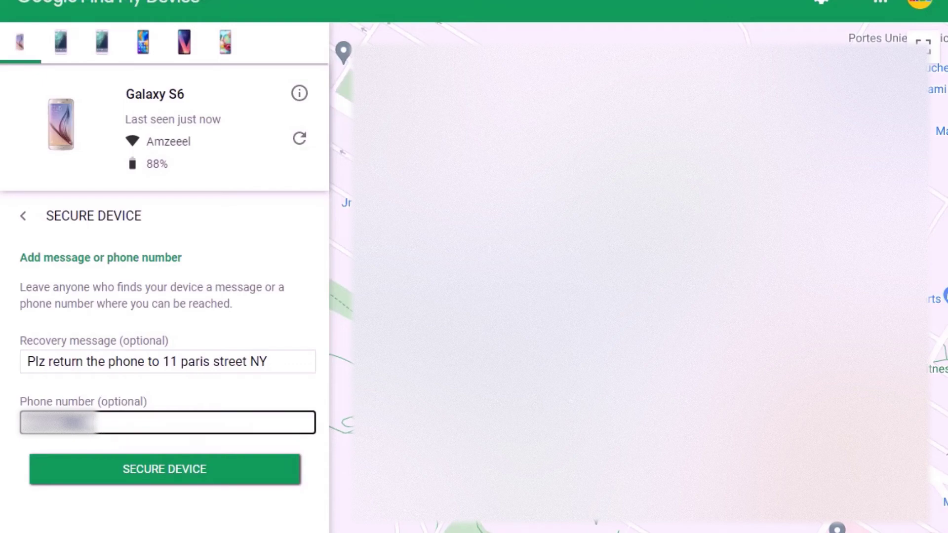
type("9")
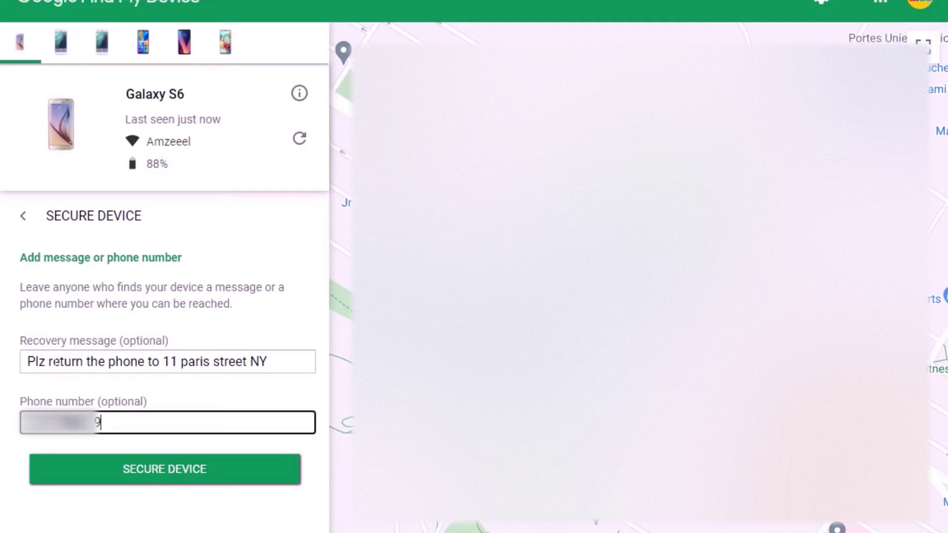
left_click_drag(267, 362, 2, 363)
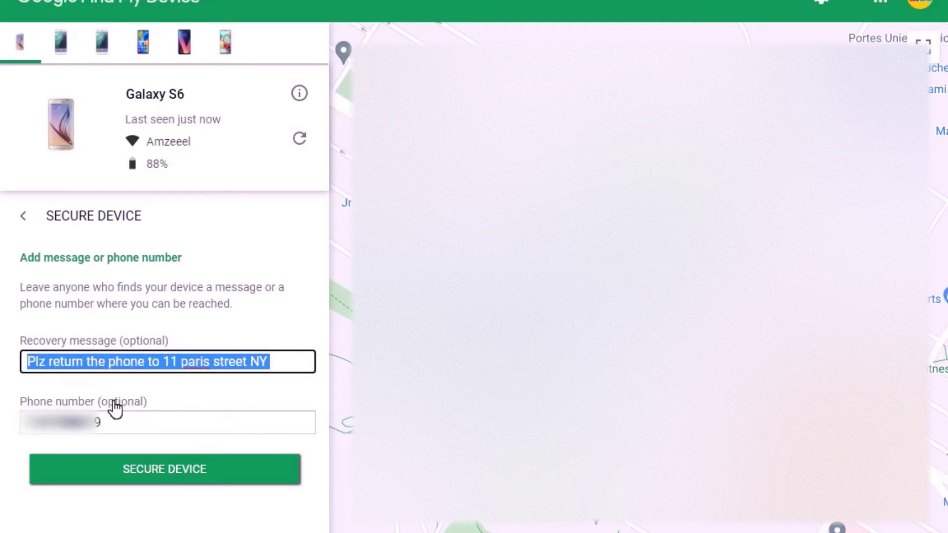
left_click(100, 422)
left_click_drag(101, 422, 4, 415)
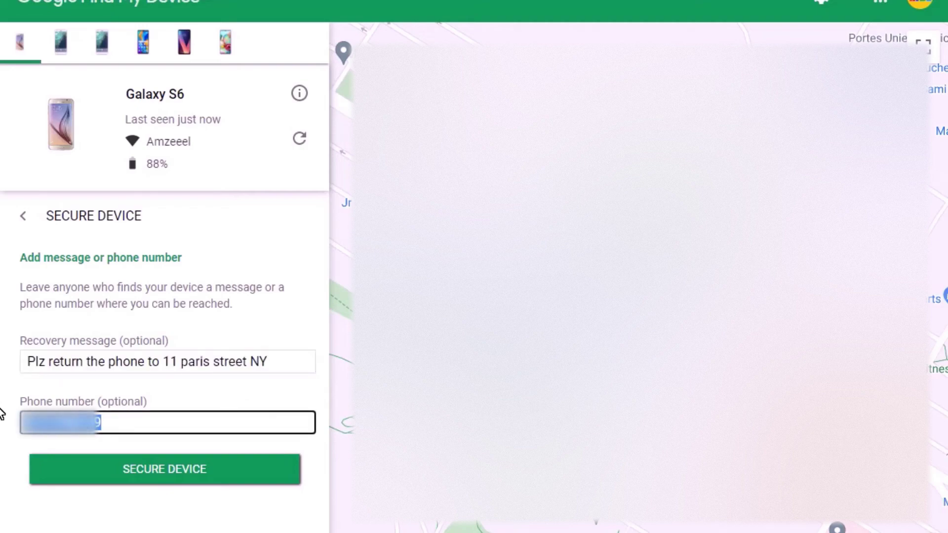
left_click(161, 468)
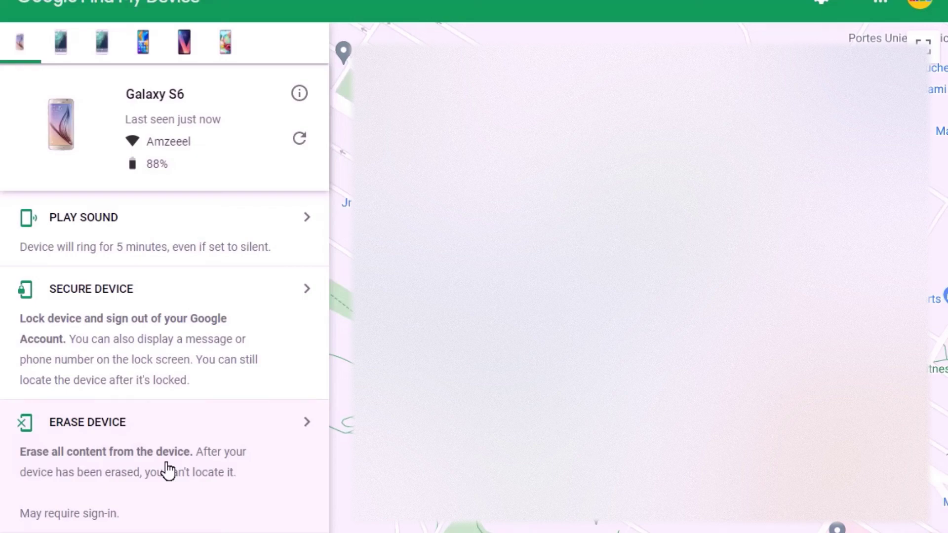
Step: Bring up the notice shown after the Galaxy S6's lock request is submitted
left_click(167, 465)
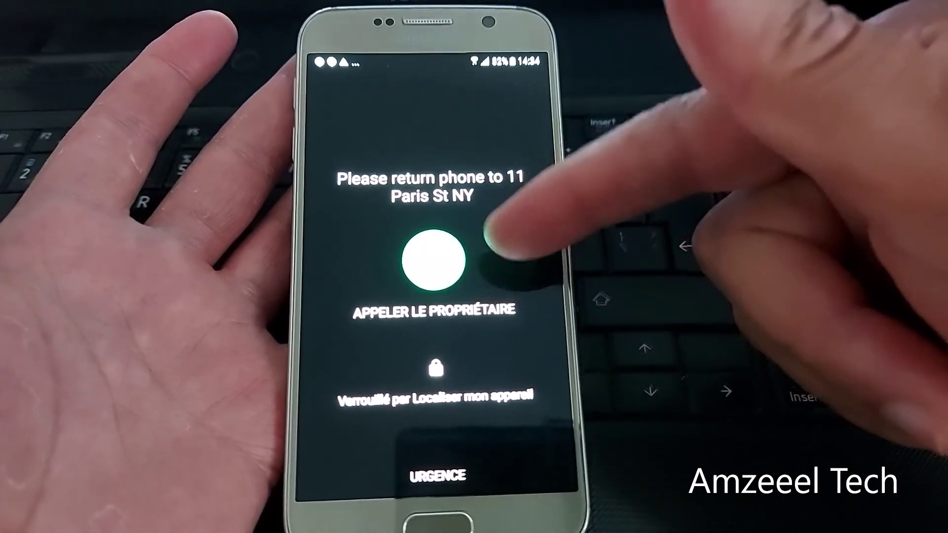
Step: Tap the circle above APPELER LE PROPRIÉTAIRE on the lock screen to call the owner
left_click(437, 252)
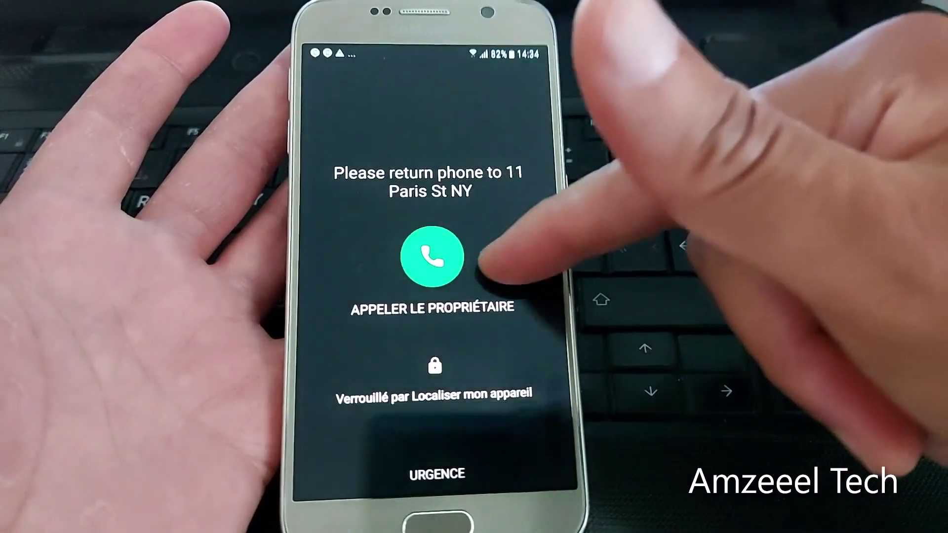
left_click(432, 256)
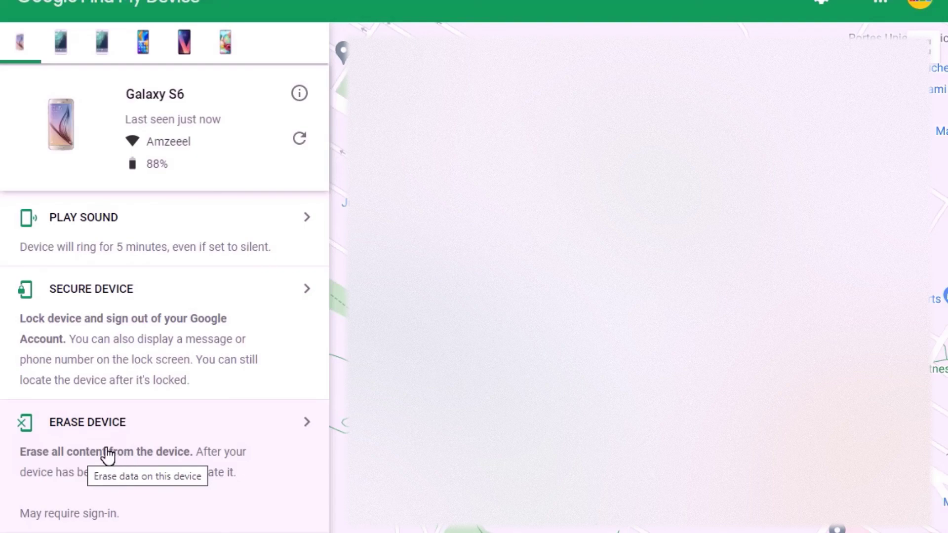
Step: Choose ERASE DEVICE in the Galaxy S6's side panel
left_click(104, 453)
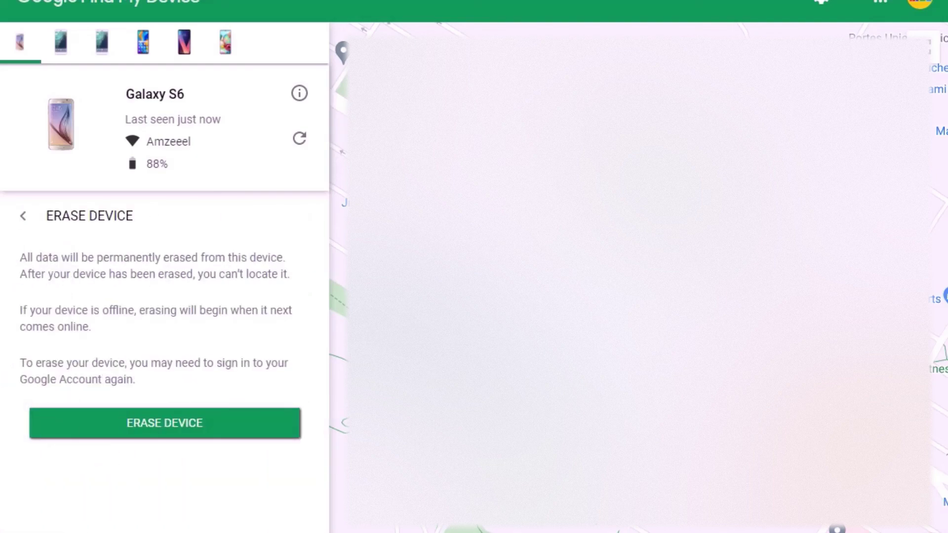